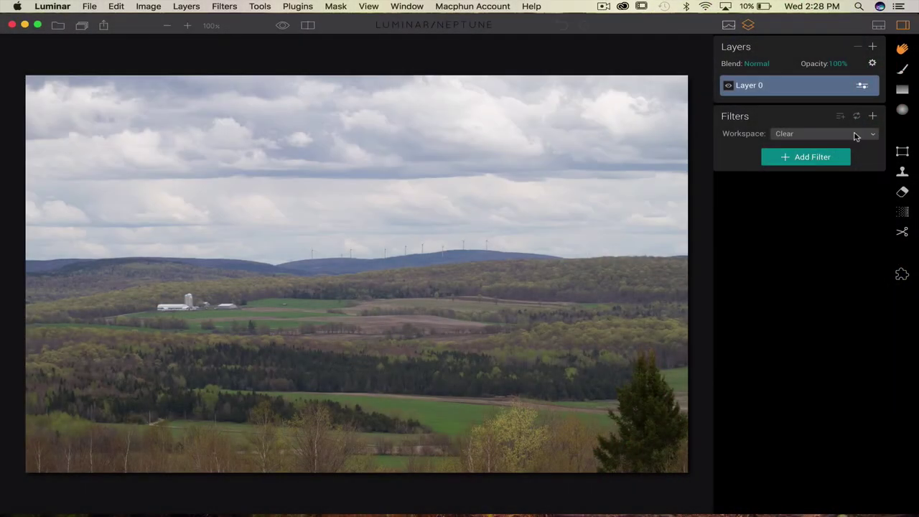
# - Load the Quick & Awesome workspace with Accent - AI Filter, Saturation / Vibrance and Clarity
pyautogui.click(856, 135)
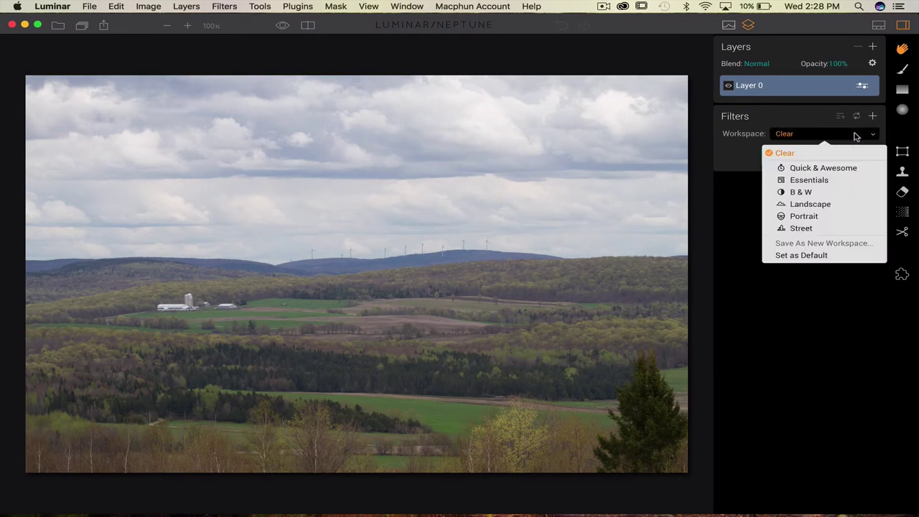
pyautogui.click(861, 167)
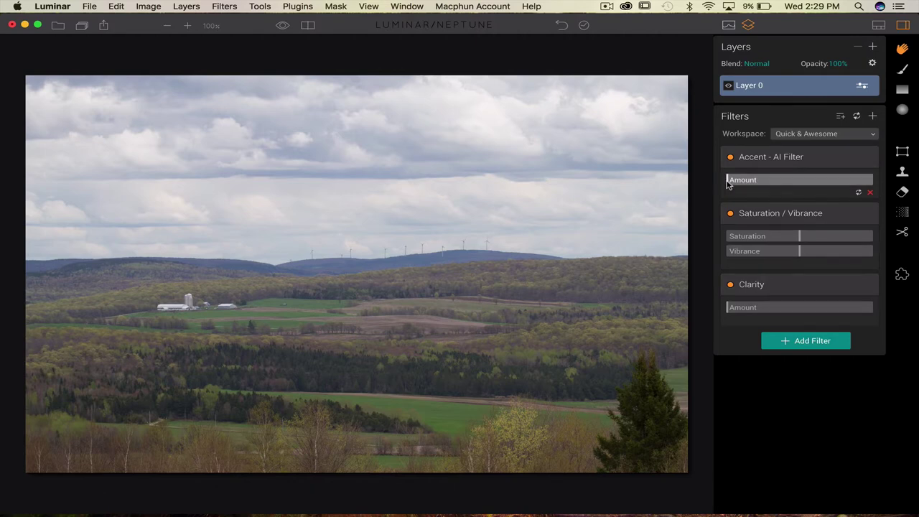
# - Try several Accent - AI Filter amounts, comparing with the effect off, and settle at 51
pyautogui.moveTo(727, 184); pyautogui.dragTo(866, 184)
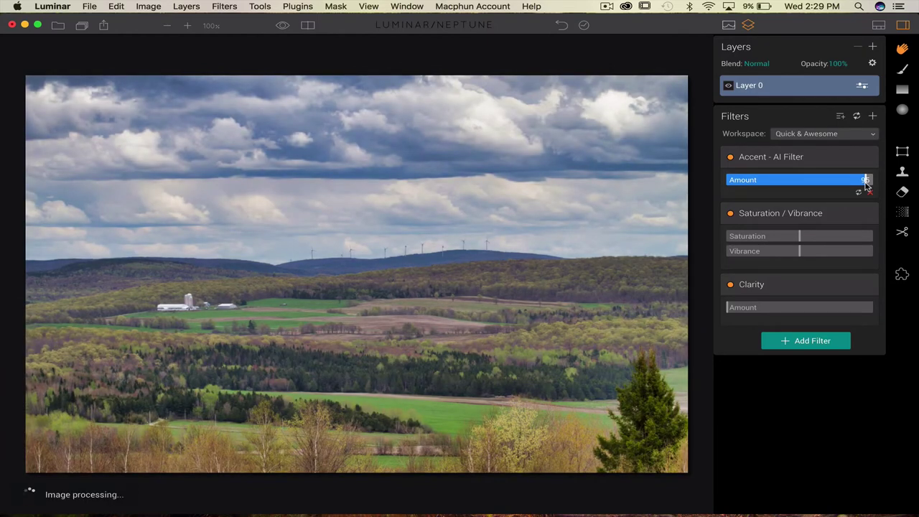
pyautogui.moveTo(866, 183); pyautogui.dragTo(818, 182)
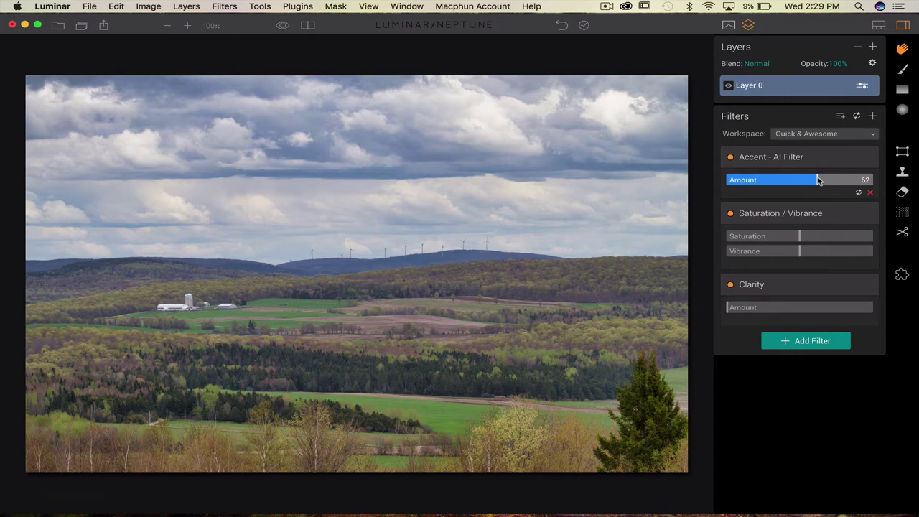
pyautogui.moveTo(818, 181)
pyautogui.mouseDown()
pyautogui.moveTo(779, 180)
pyautogui.moveTo(814, 180)
pyautogui.mouseUp()
pyautogui.moveTo(817, 180)
pyautogui.mouseDown()
pyautogui.moveTo(732, 180)
pyautogui.moveTo(802, 179)
pyautogui.mouseUp()
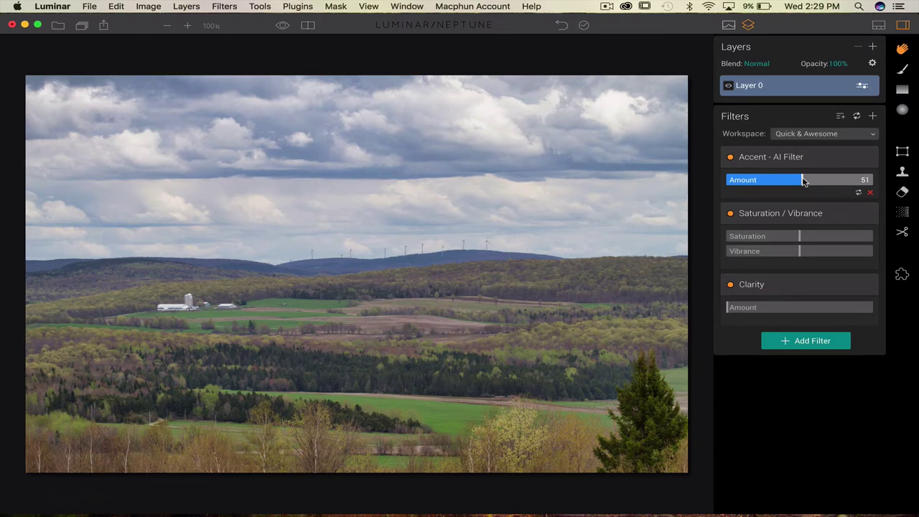
pyautogui.moveTo(802, 180); pyautogui.dragTo(707, 184)
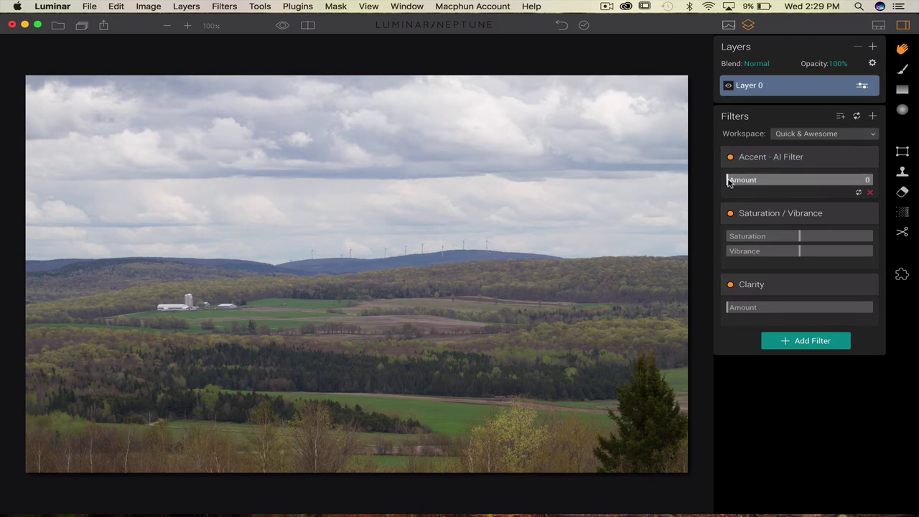
pyautogui.moveTo(727, 182); pyautogui.dragTo(811, 186)
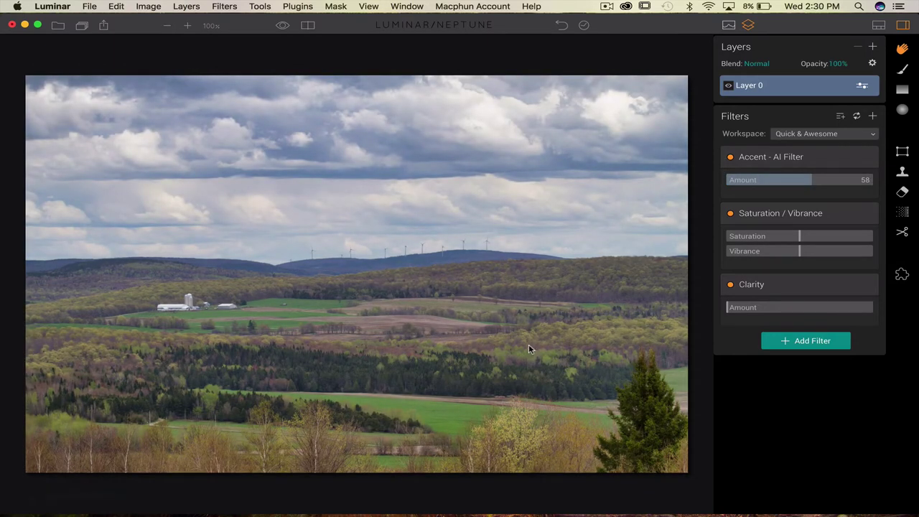
pyautogui.moveTo(811, 181)
pyautogui.mouseDown()
pyautogui.moveTo(826, 182)
pyautogui.moveTo(765, 183)
pyautogui.moveTo(808, 182)
pyautogui.moveTo(786, 183)
pyautogui.moveTo(798, 184)
pyautogui.mouseUp()
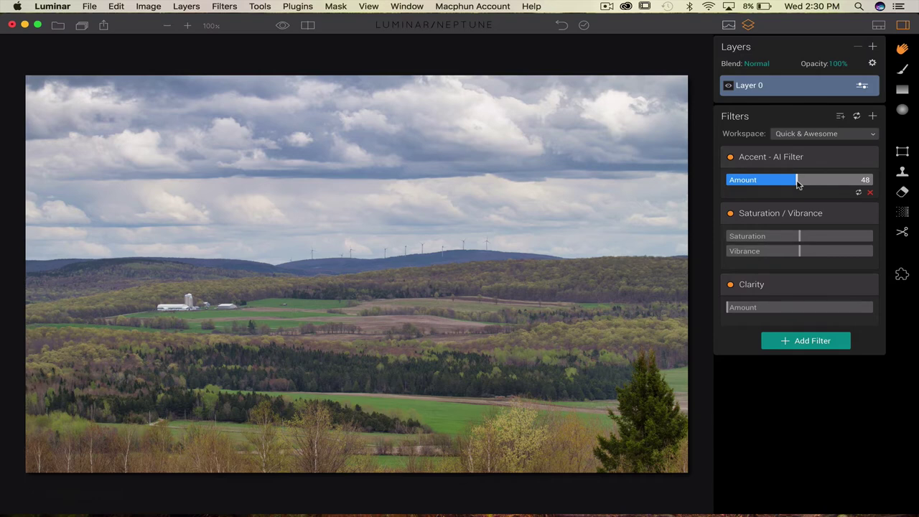
pyautogui.moveTo(798, 184)
pyautogui.mouseDown()
pyautogui.moveTo(728, 179)
pyautogui.moveTo(801, 179)
pyautogui.mouseUp()
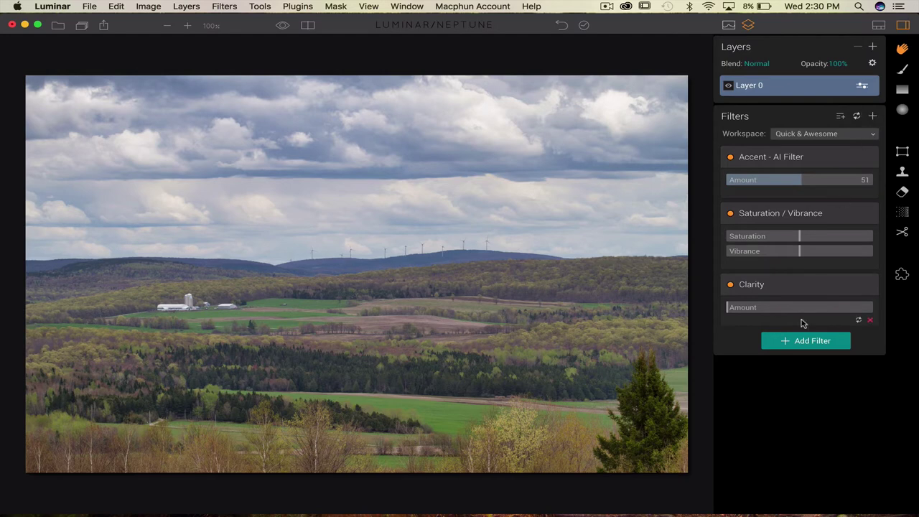
# - Clear all filters with the Clear workspace and browse the Color, Creative and Tonal Enhance categories
pyautogui.click(867, 141)
pyautogui.click(826, 154)
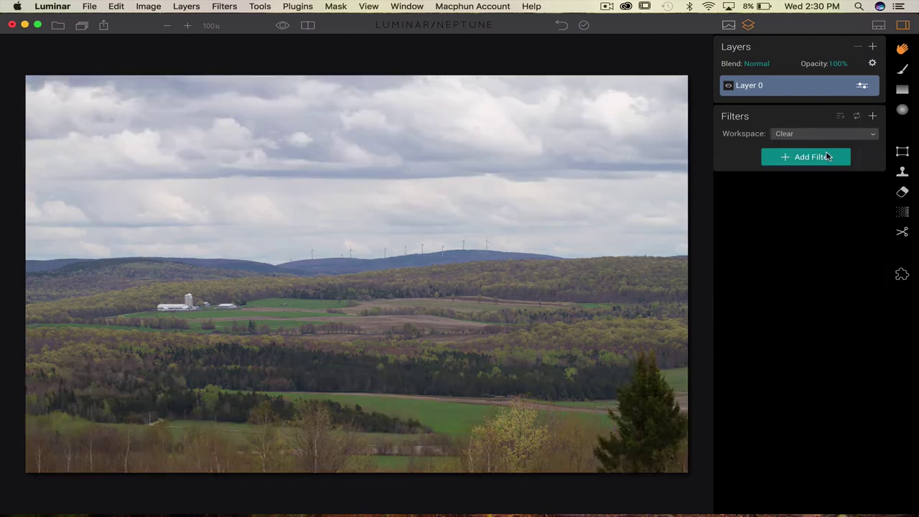
pyautogui.click(791, 159)
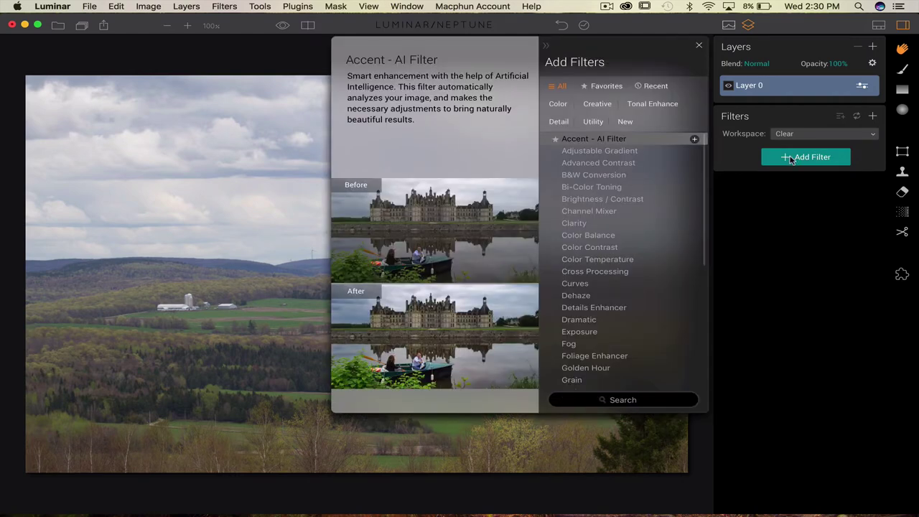
pyautogui.click(563, 106)
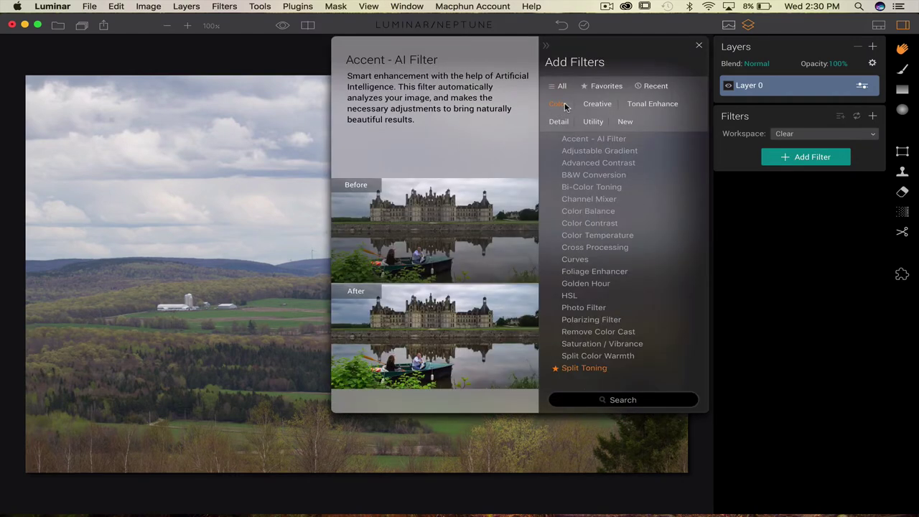
pyautogui.click(600, 105)
pyautogui.click(640, 107)
# - Browse the New, Utility, Detail and Favorites lists, then apply B&W Conversion from All
pyautogui.click(623, 122)
pyautogui.click(595, 122)
pyautogui.click(559, 122)
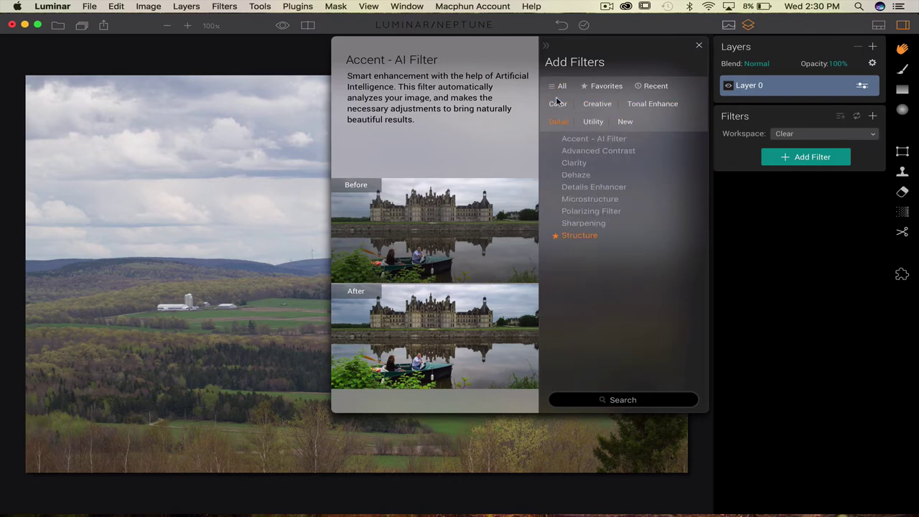
pyautogui.click(557, 103)
pyautogui.click(560, 87)
pyautogui.click(596, 87)
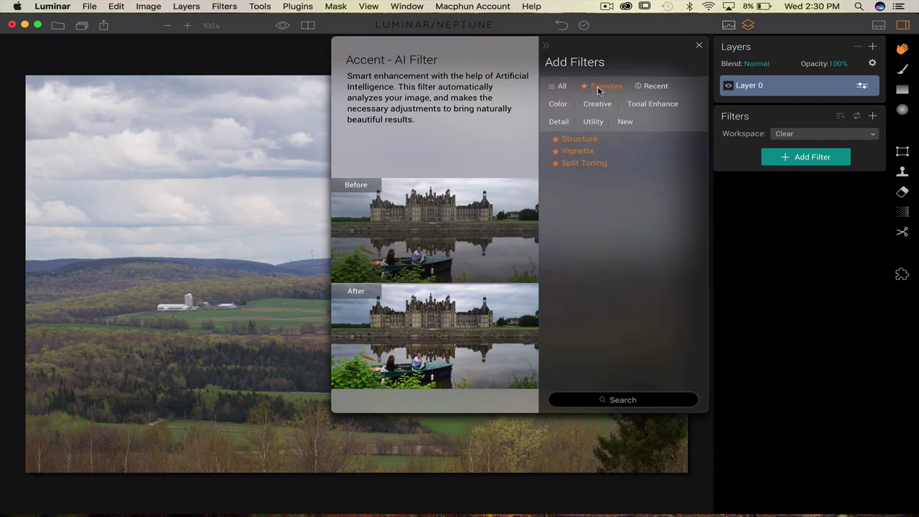
pyautogui.click(561, 87)
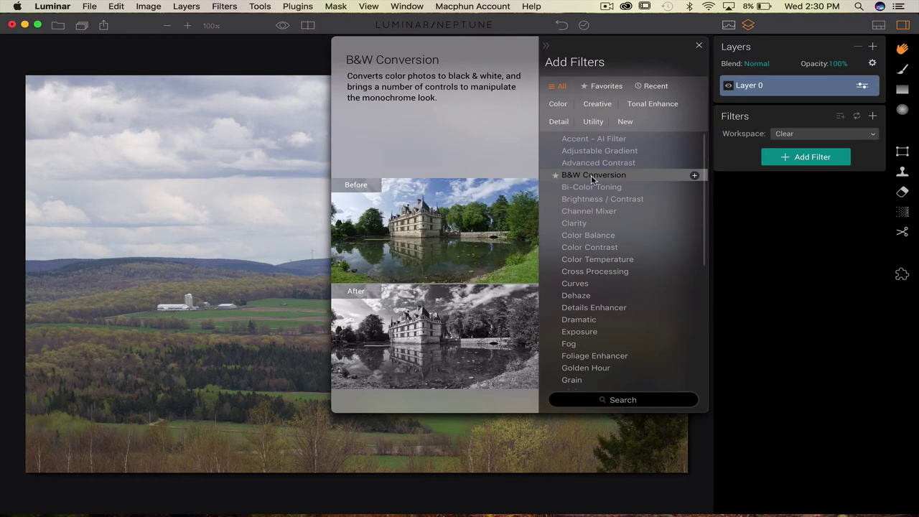
pyautogui.click(591, 177)
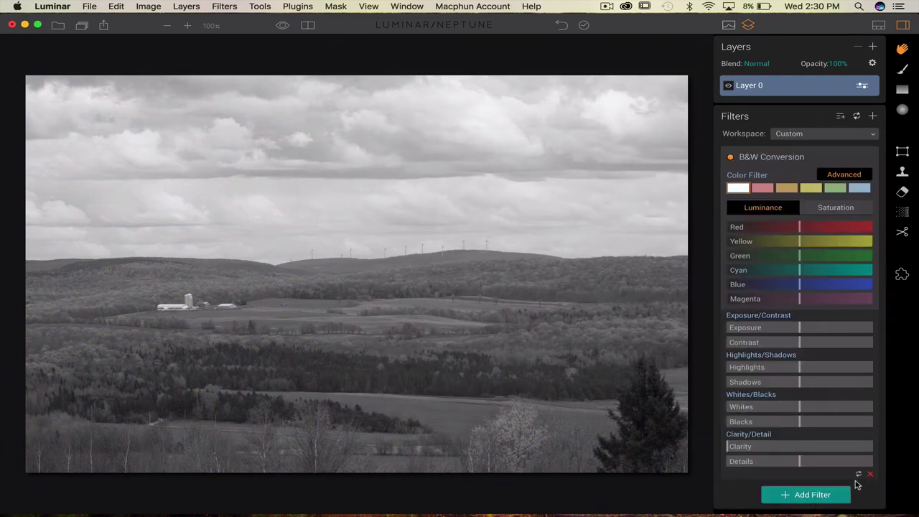
# - Favourite B&W Conversion, check the Favorites list, then remove the B&W Conversion filter to restore colour
pyautogui.click(812, 494)
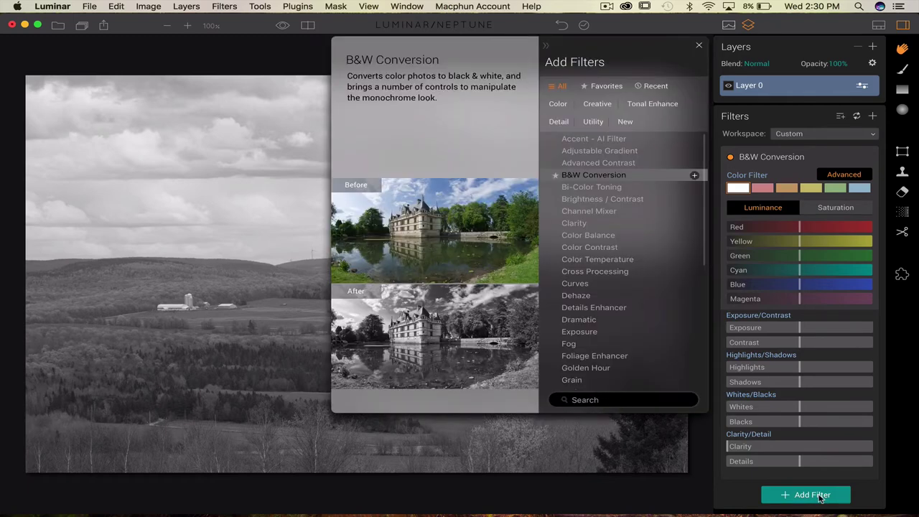
pyautogui.click(555, 178)
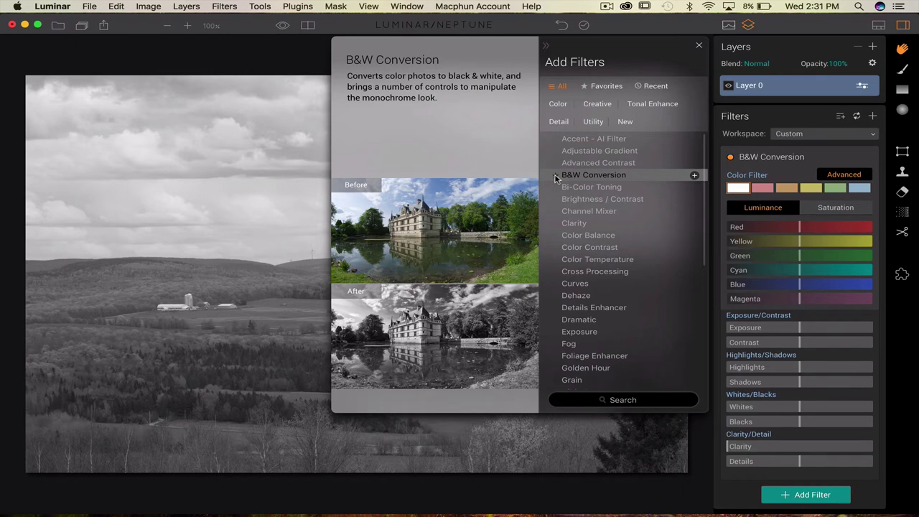
pyautogui.click(600, 86)
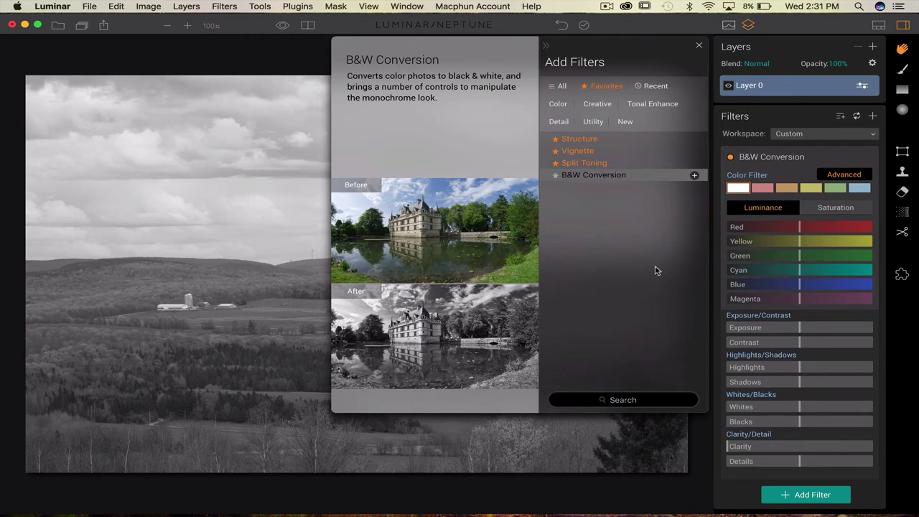
pyautogui.click(557, 86)
pyautogui.click(594, 87)
pyautogui.click(558, 86)
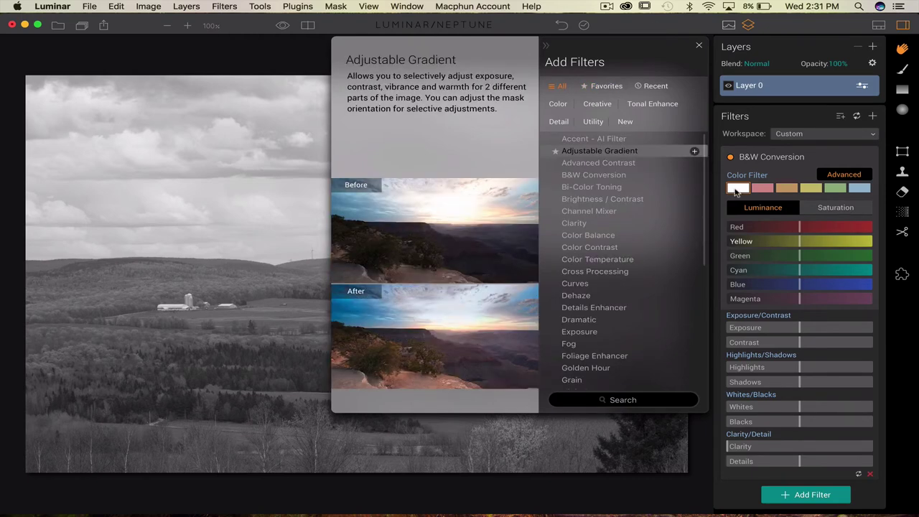
pyautogui.click(699, 45)
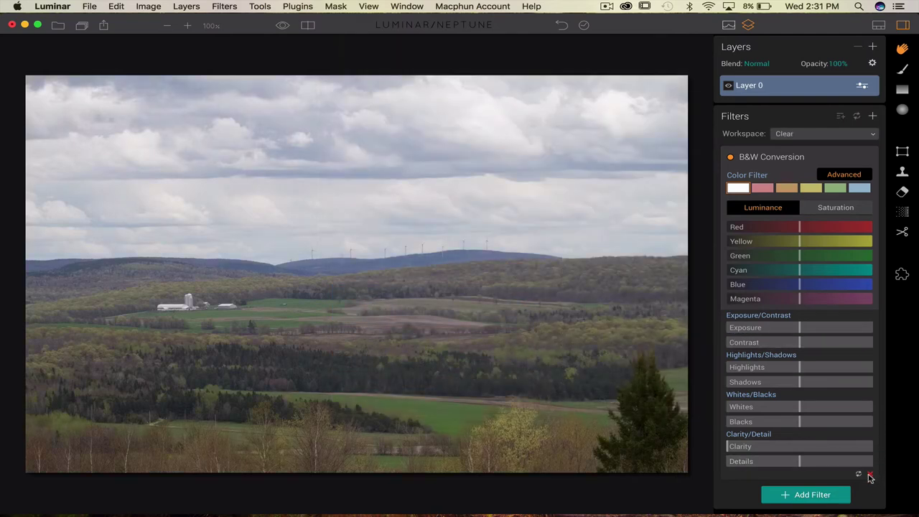
pyautogui.click(869, 476)
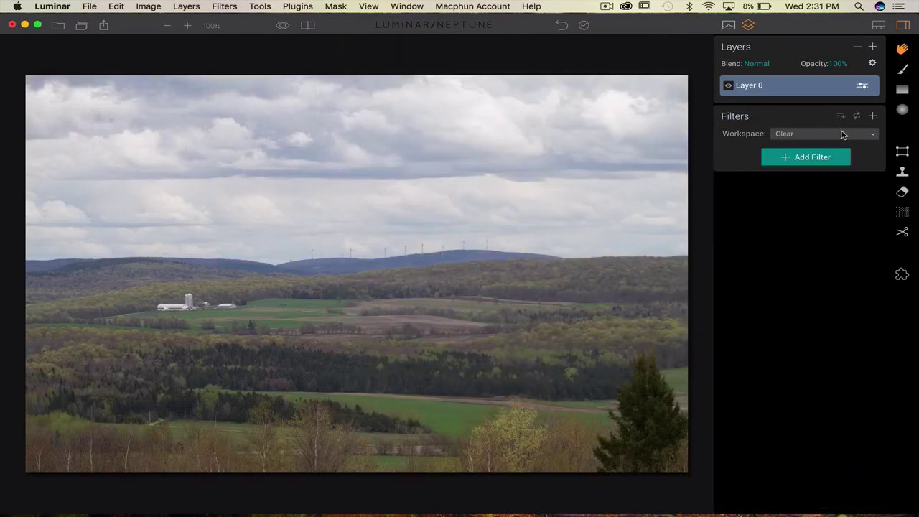
# - Mark Accent - AI Filter as a favourite and confirm it in the Favorites list
pyautogui.click(815, 156)
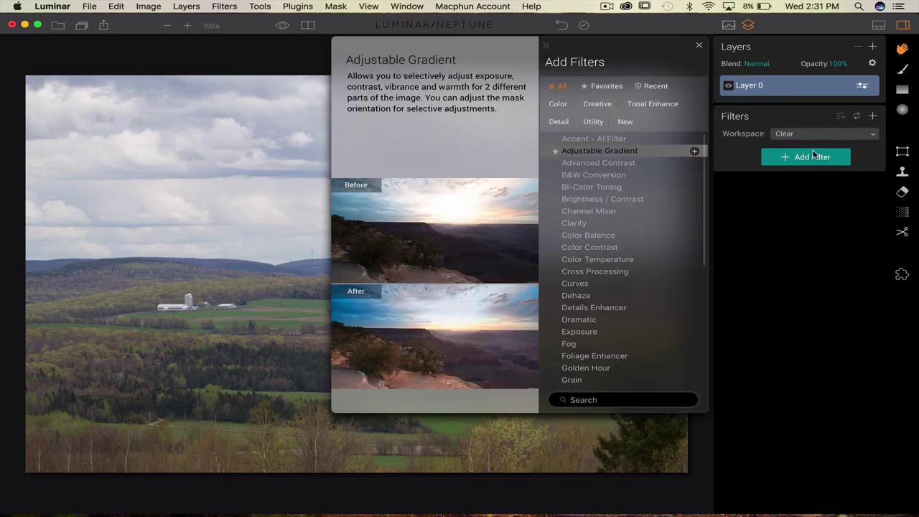
pyautogui.click(555, 138)
pyautogui.click(602, 86)
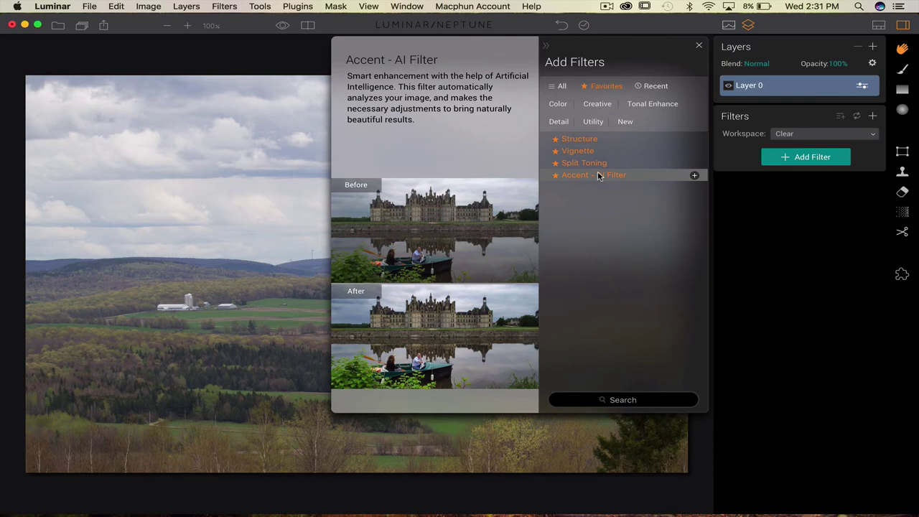
pyautogui.click(765, 253)
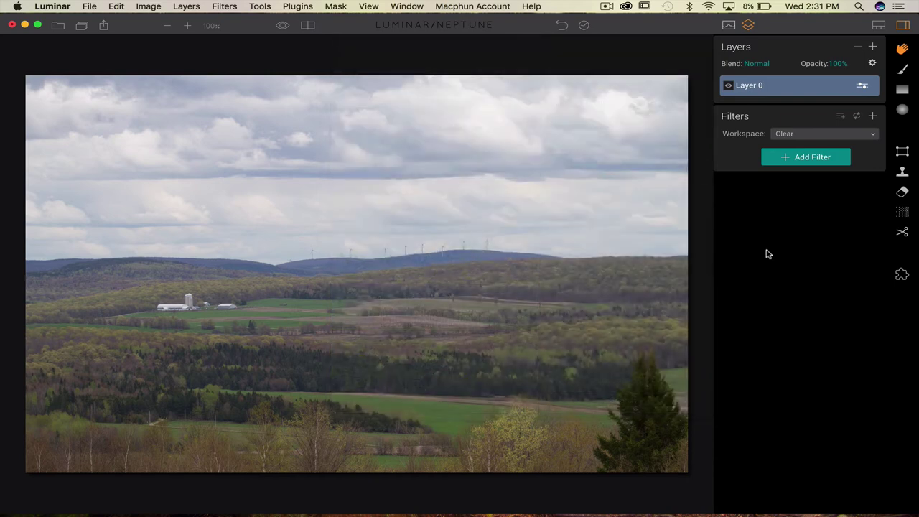
# - Launch the Focus CK (Focus Pro) plugin on the photo from the Plugins list
pyautogui.click(902, 275)
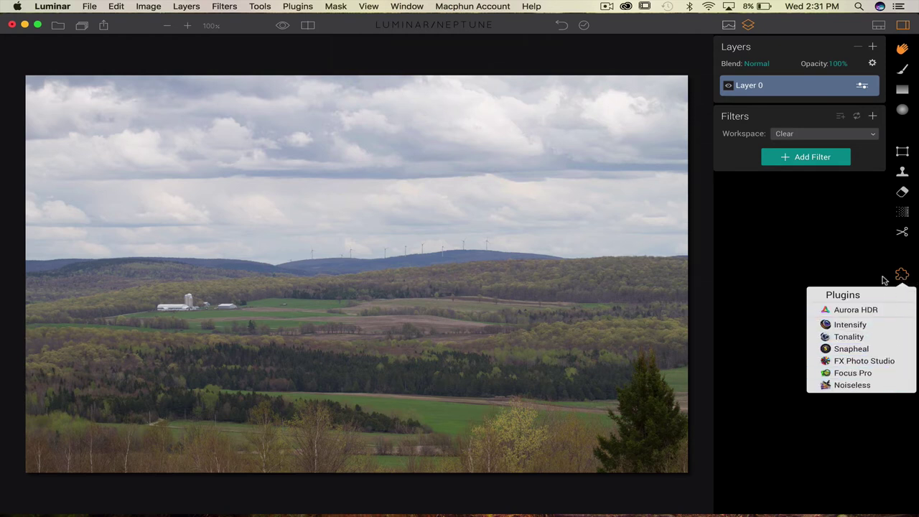
pyautogui.click(298, 6)
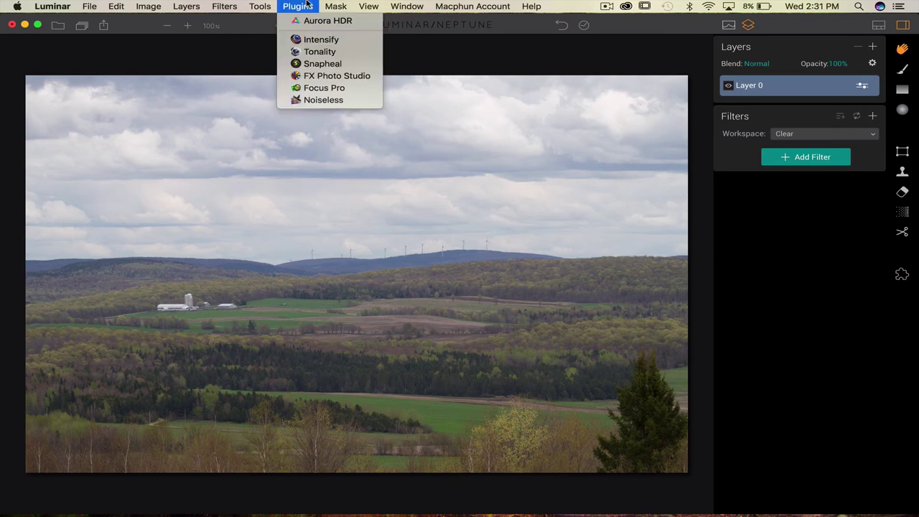
pyautogui.click(718, 303)
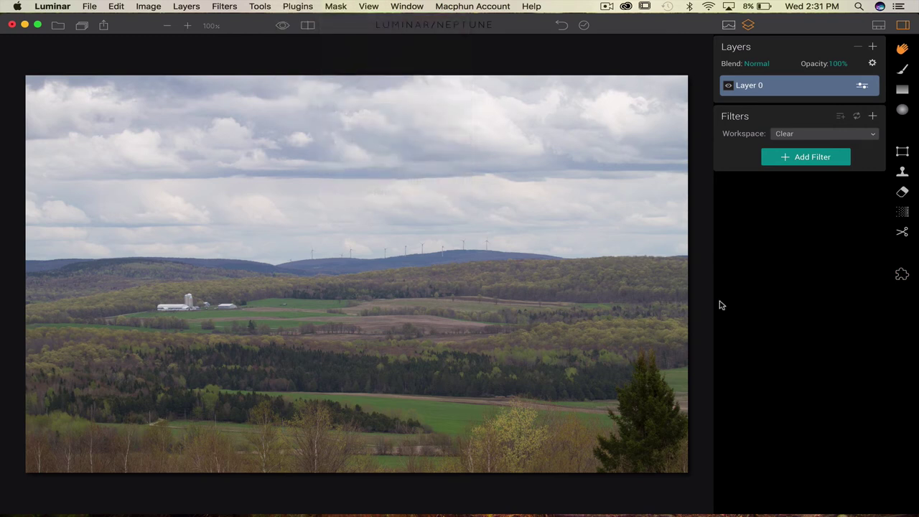
pyautogui.click(308, 6)
pyautogui.click(754, 328)
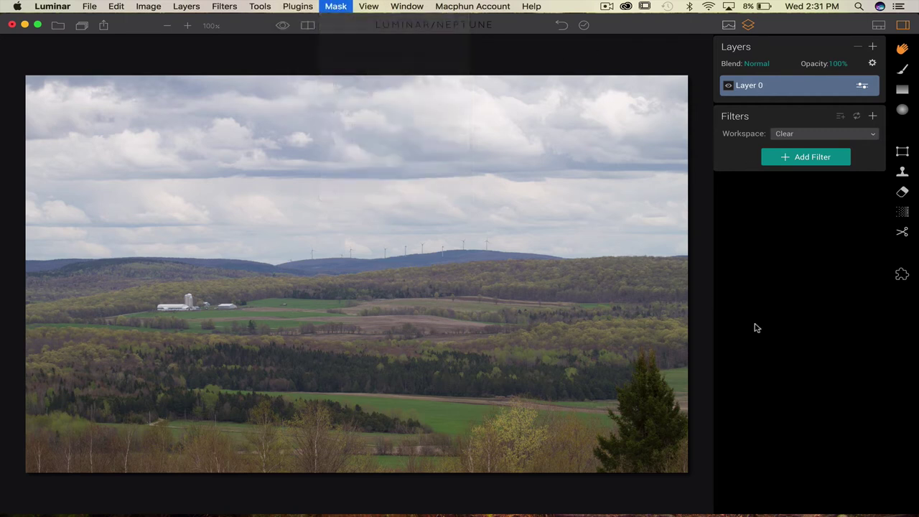
pyautogui.click(903, 275)
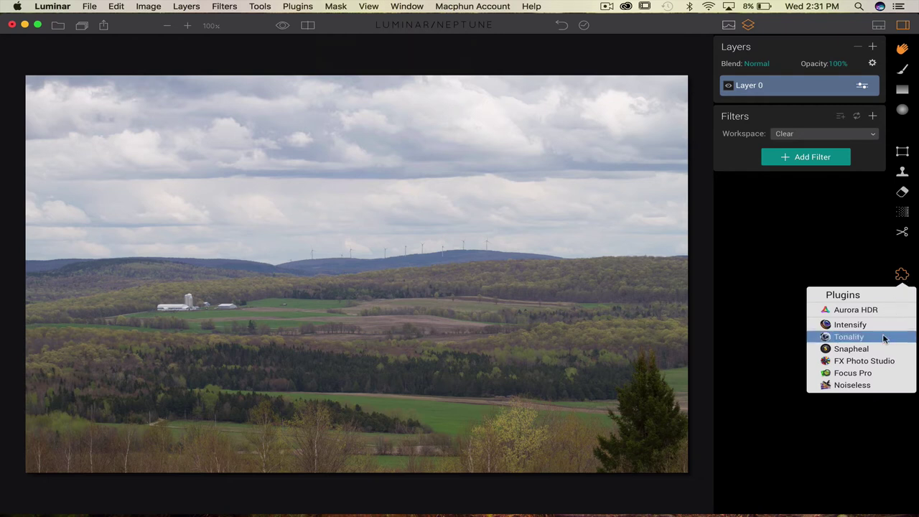
pyautogui.click(896, 373)
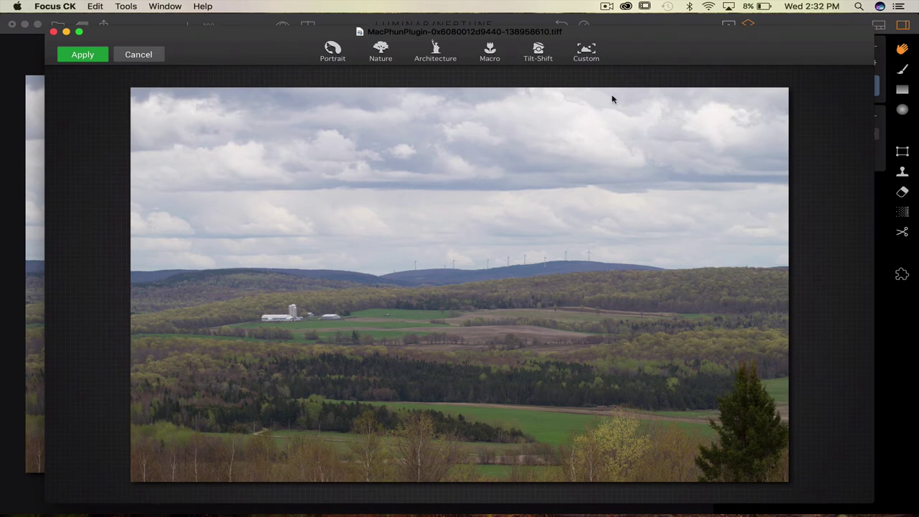
# - Apply the Portrait focus preset with its centre on the farm buildings
pyautogui.click(332, 51)
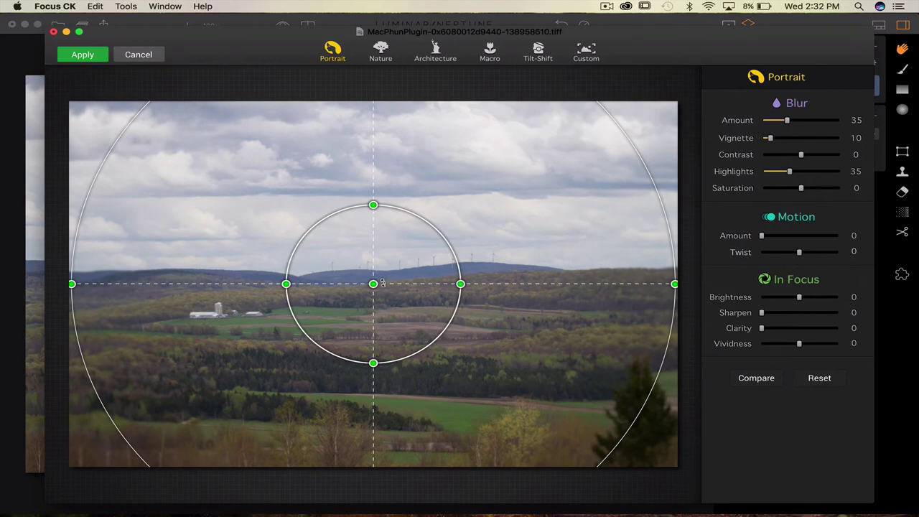
pyautogui.moveTo(372, 283); pyautogui.dragTo(205, 313)
pyautogui.click(82, 55)
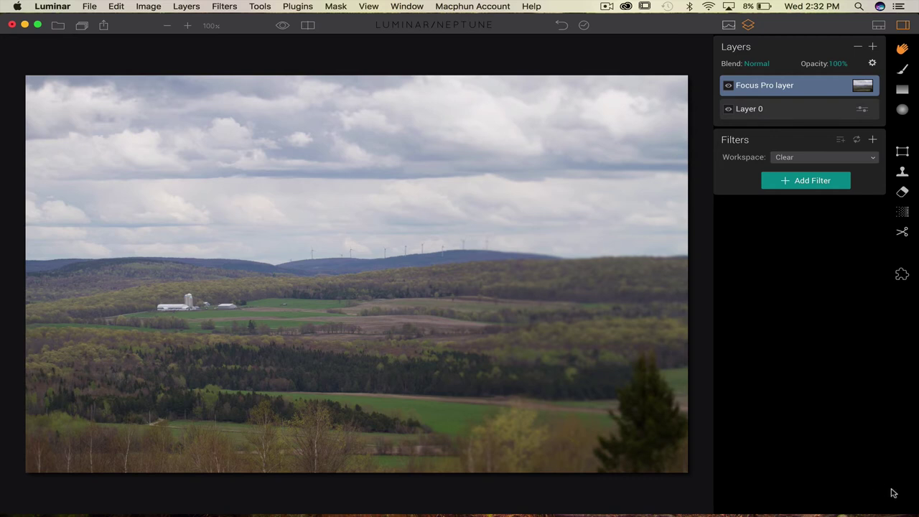
# - Dismiss the Plugins list and toggle the Focus Pro layer's visibility off and back on
pyautogui.click(902, 275)
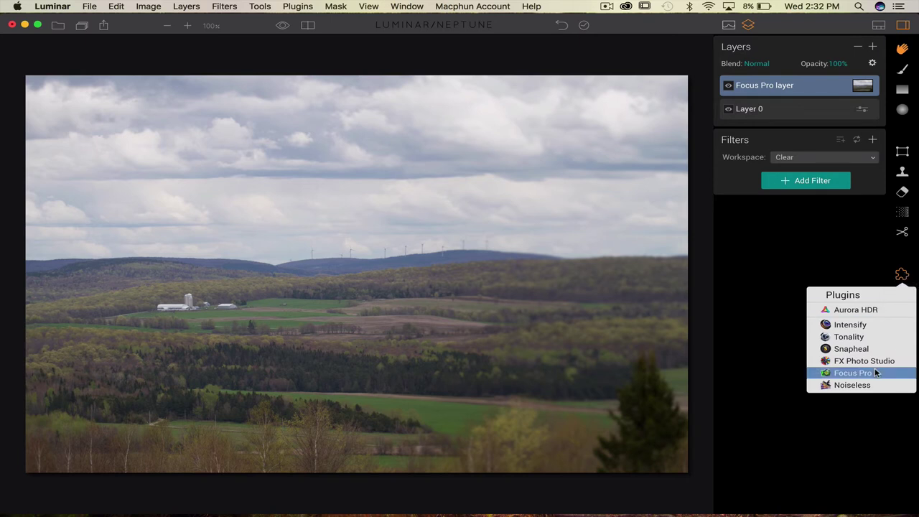
pyautogui.click(831, 208)
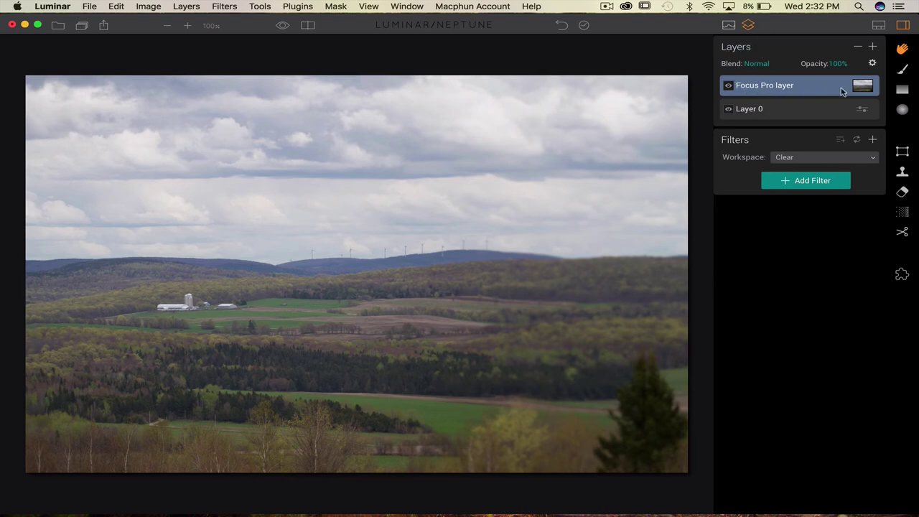
pyautogui.click(727, 86)
pyautogui.click(728, 87)
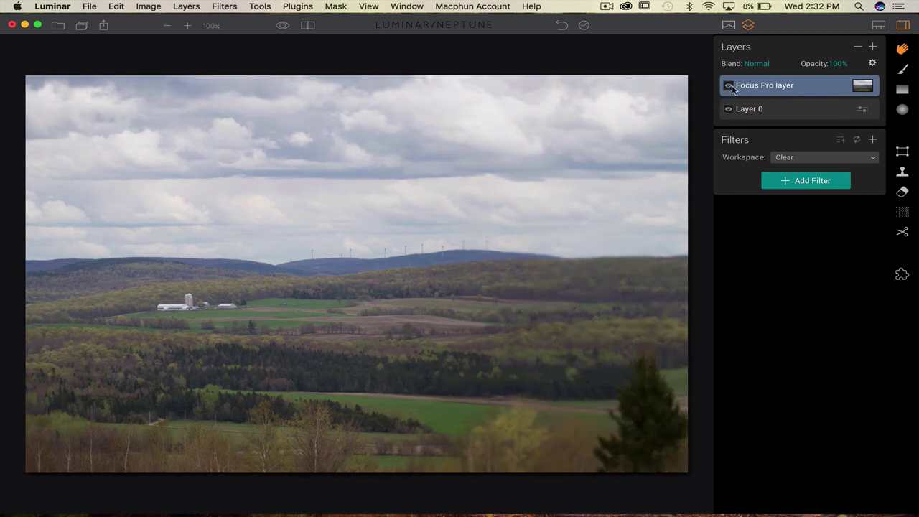
# - Check the Focus Pro layer's mask options without choosing any, then hide the layer
pyautogui.rightClick(831, 88)
pyautogui.click(836, 89)
pyautogui.rightClick(835, 89)
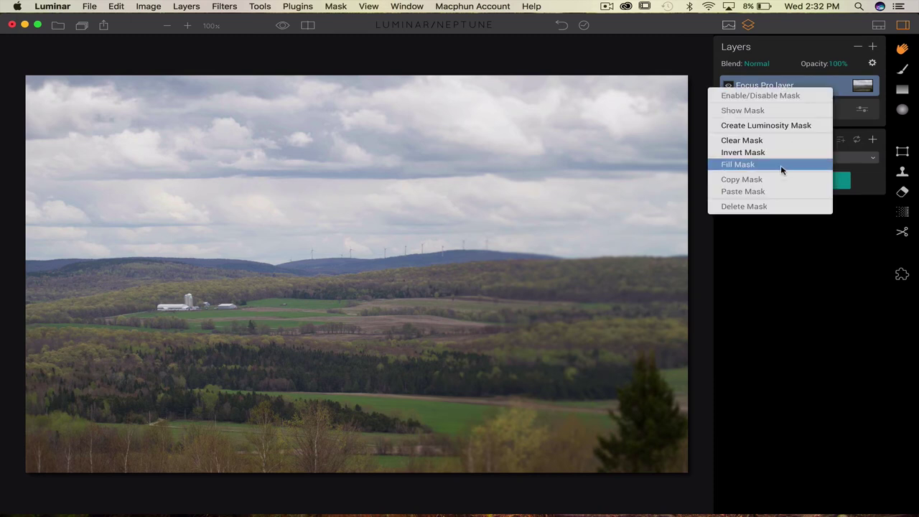
pyautogui.click(764, 215)
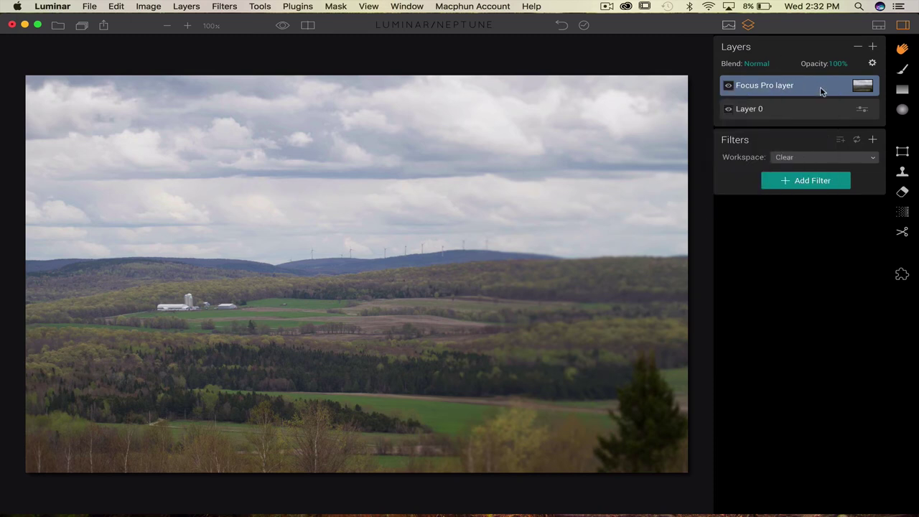
pyautogui.click(729, 85)
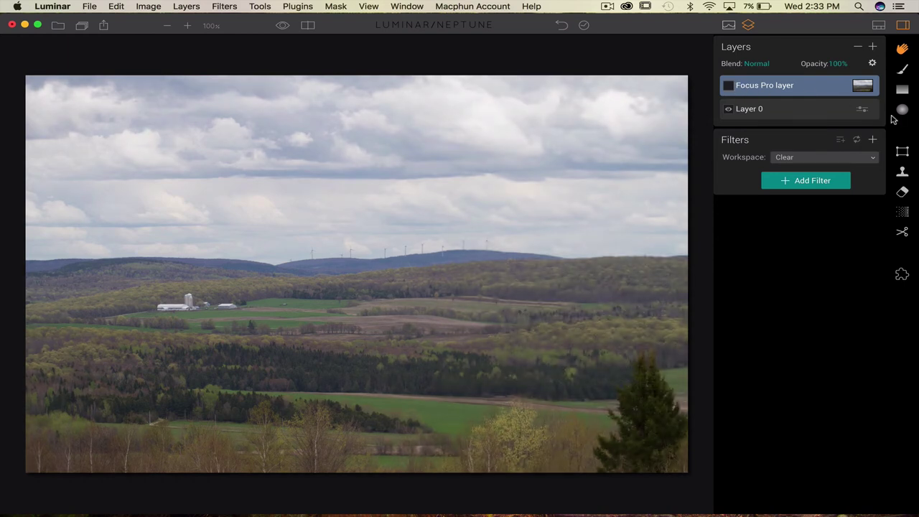
# - Add a Vignette filter from the All list and try a few strengths
pyautogui.click(797, 182)
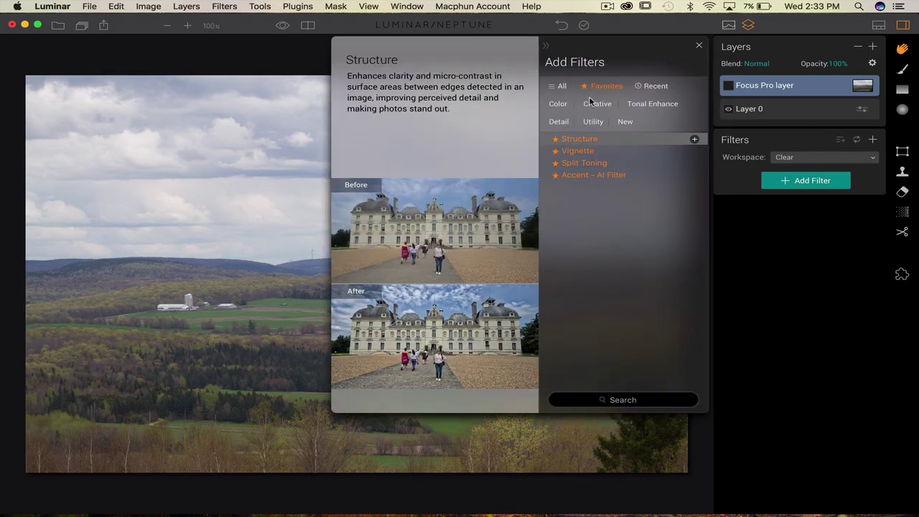
pyautogui.click(557, 87)
pyautogui.scroll(-5, 585, 240)
pyautogui.click(585, 383)
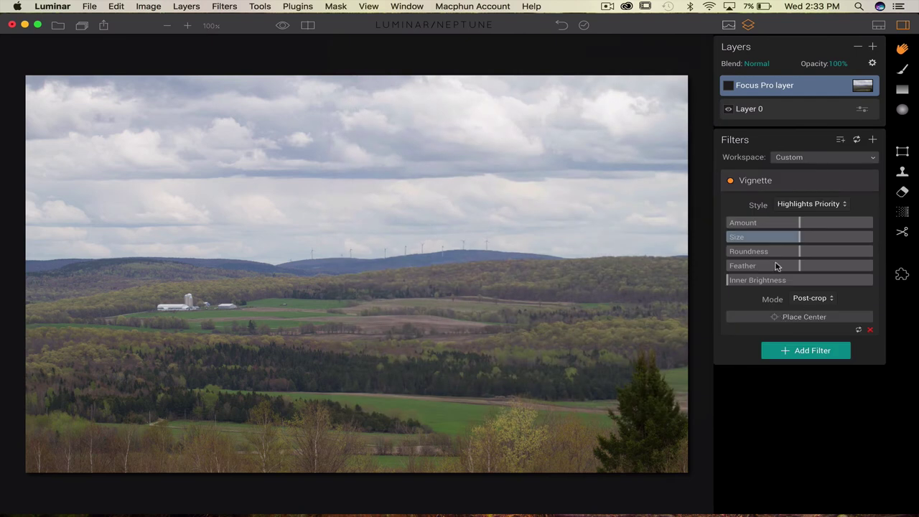
pyautogui.moveTo(799, 223); pyautogui.dragTo(816, 230)
# - Select Layer 0 and add Vignette to it from the Favorites list
pyautogui.click(814, 117)
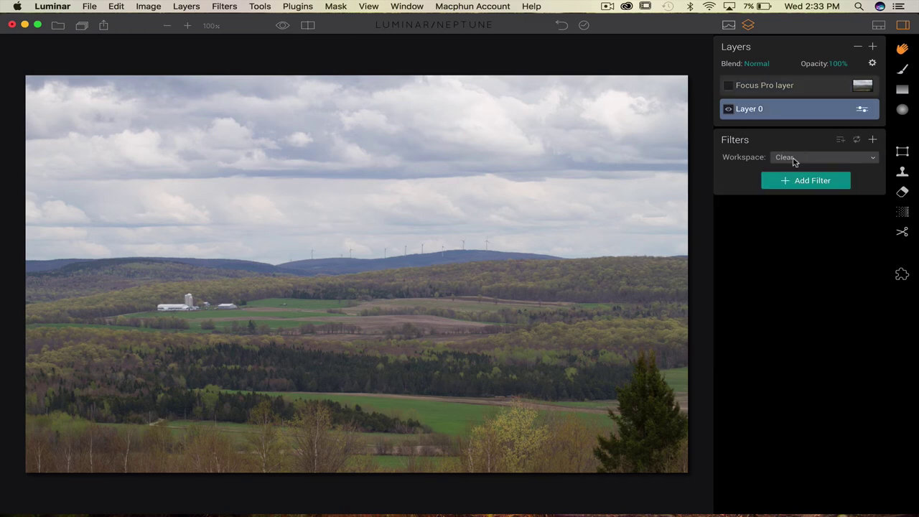
pyautogui.click(788, 181)
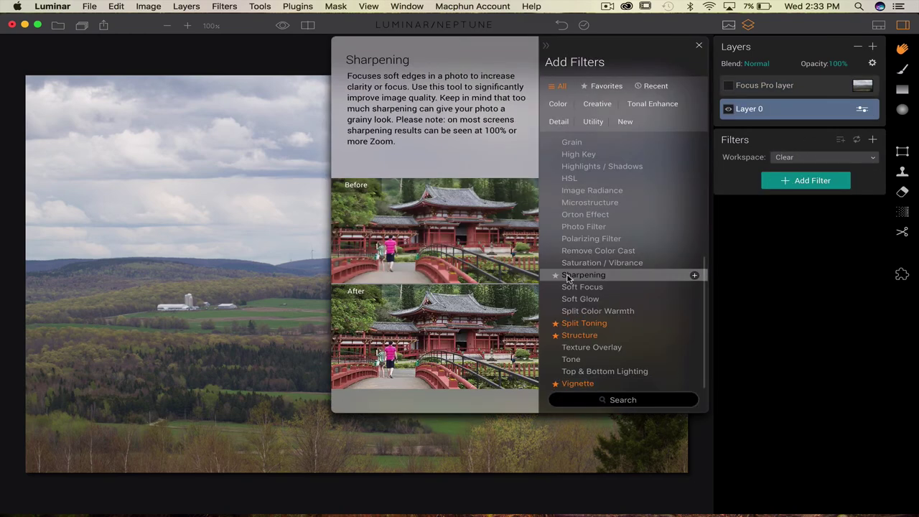
pyautogui.click(614, 86)
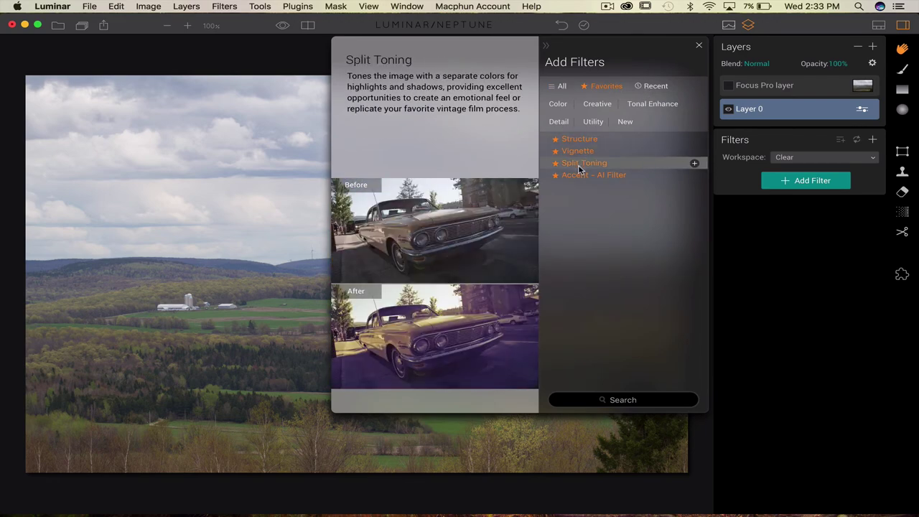
pyautogui.click(578, 151)
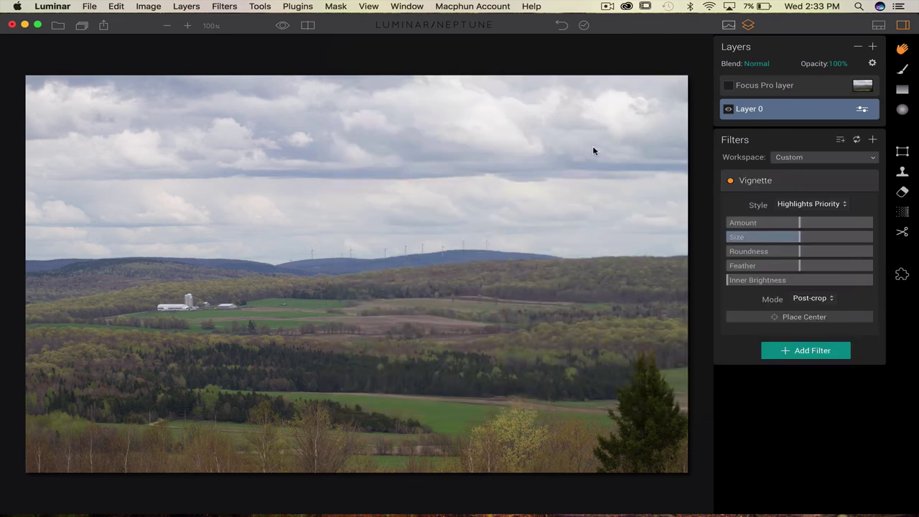
# - Set the vignette to full strength and reposition its centre, ending on the photo's left part
pyautogui.moveTo(803, 223); pyautogui.dragTo(704, 234)
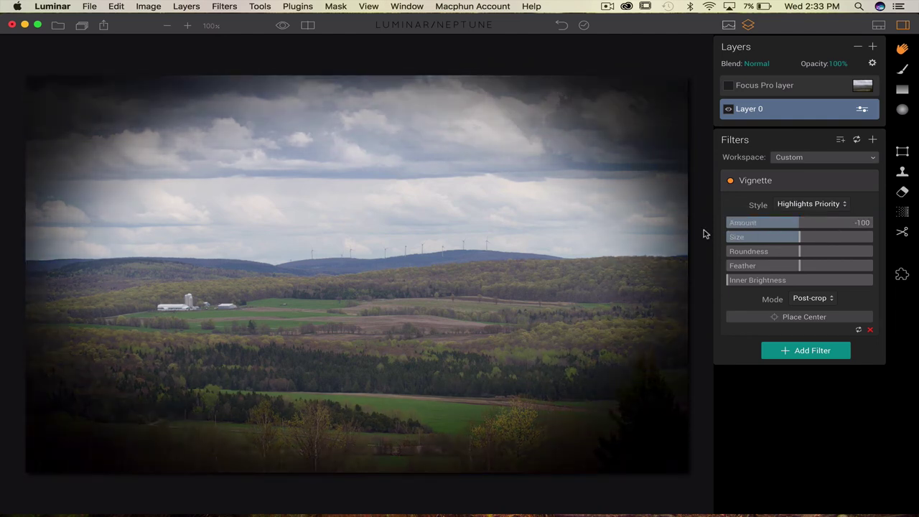
pyautogui.click(780, 317)
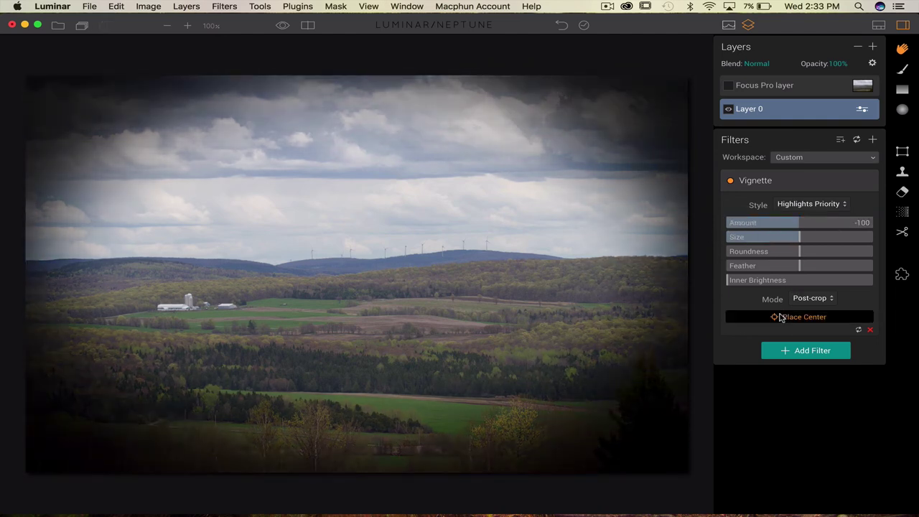
pyautogui.click(189, 316)
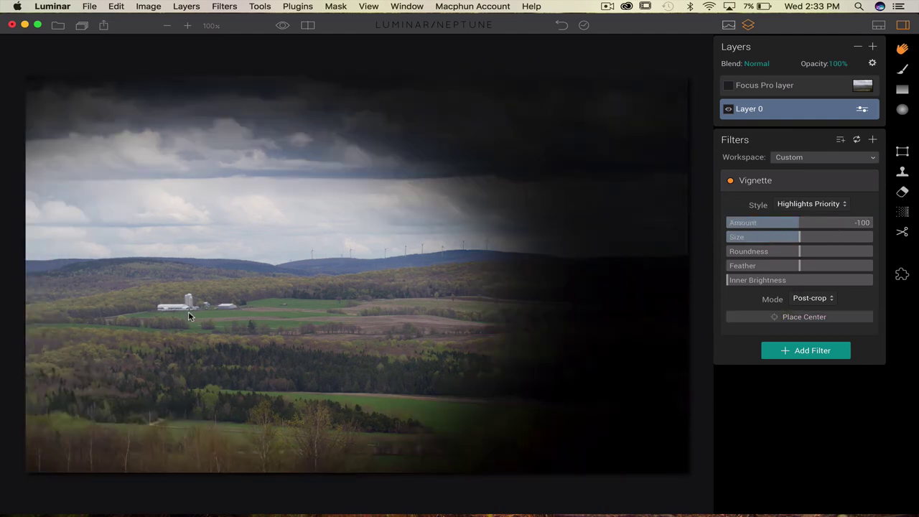
pyautogui.click(789, 320)
pyautogui.click(543, 233)
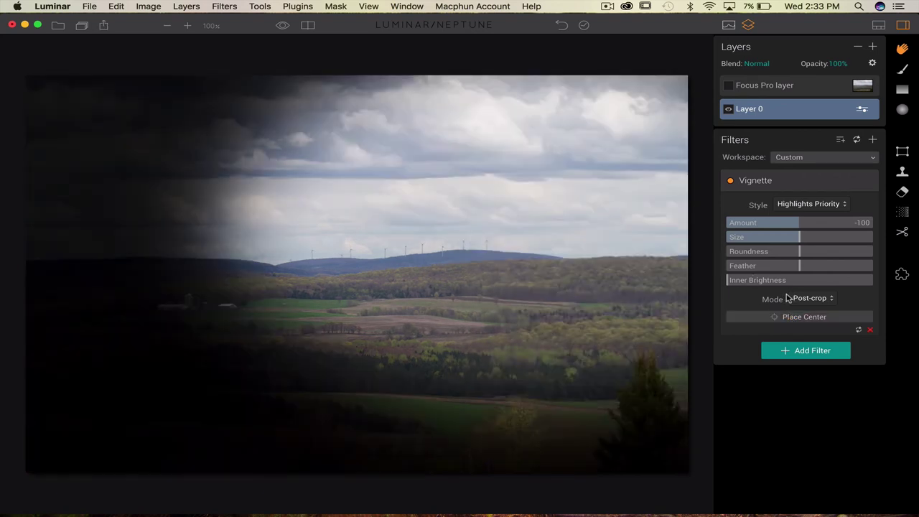
pyautogui.click(775, 317)
pyautogui.click(206, 285)
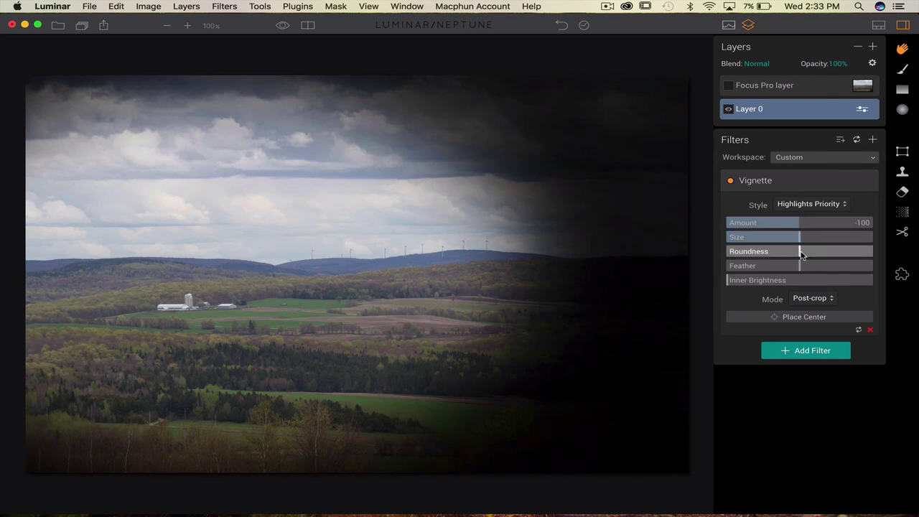
# - Adjust the vignette's roundness and weaken its amount, then try Pre-crop and return to Post-crop mode
pyautogui.moveTo(799, 252); pyautogui.dragTo(851, 267)
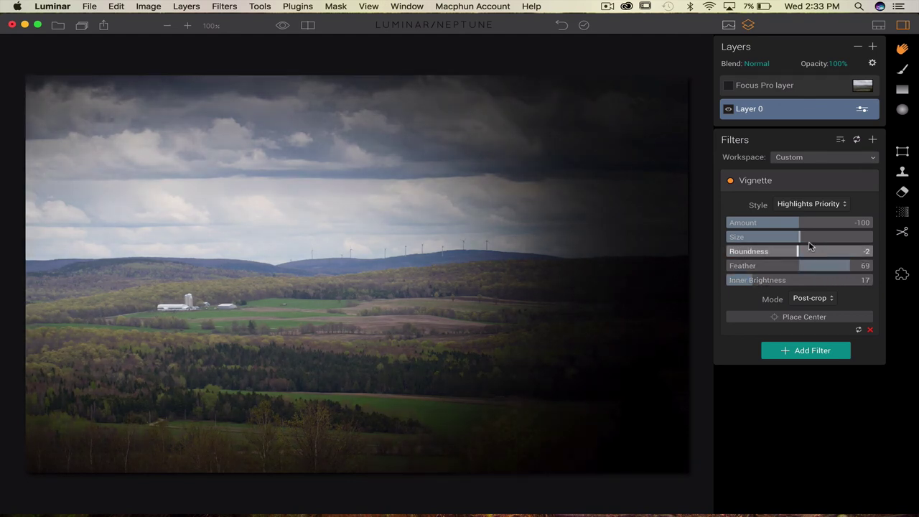
pyautogui.moveTo(797, 223); pyautogui.dragTo(752, 222)
pyautogui.click(761, 236)
pyautogui.click(824, 302)
pyautogui.click(829, 307)
pyautogui.click(827, 299)
pyautogui.click(836, 286)
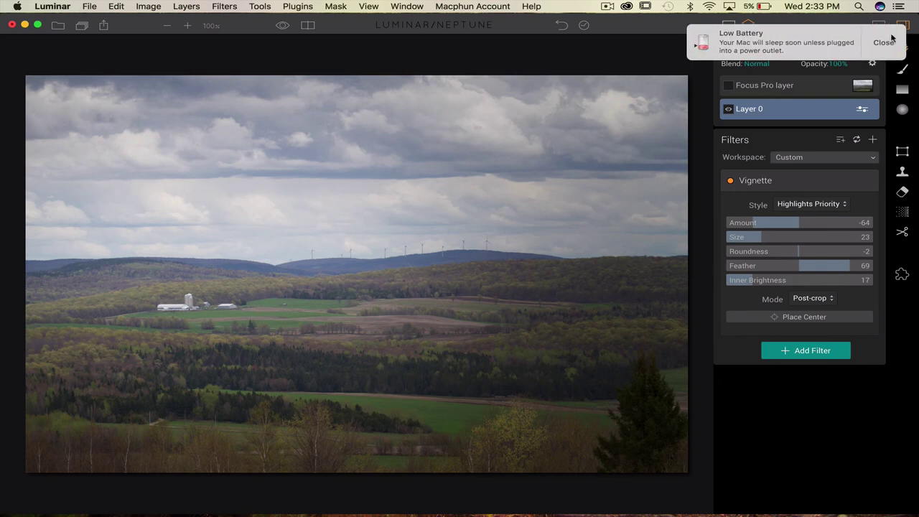
pyautogui.click(882, 43)
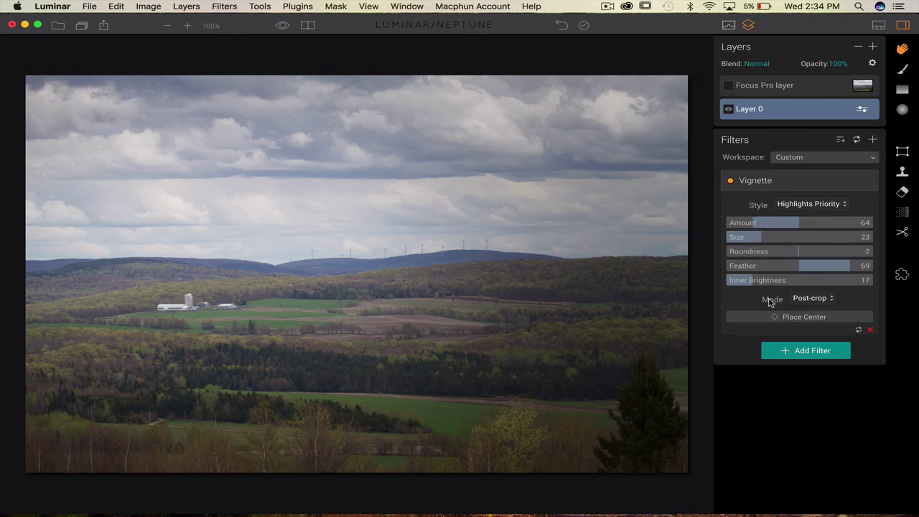
# - Add a Structure filter to Layer 0 with Amount 24
pyautogui.click(800, 160)
pyautogui.click(800, 161)
pyautogui.click(798, 350)
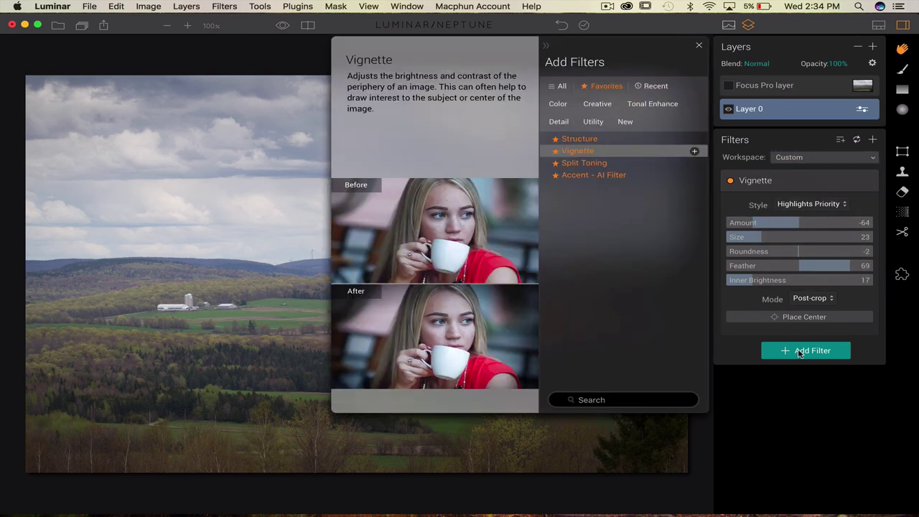
pyautogui.click(594, 141)
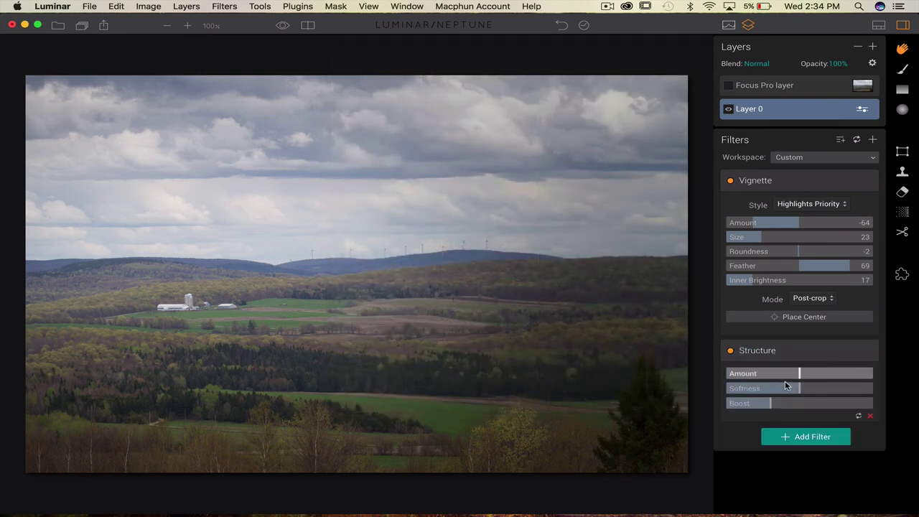
pyautogui.moveTo(801, 374); pyautogui.dragTo(819, 375)
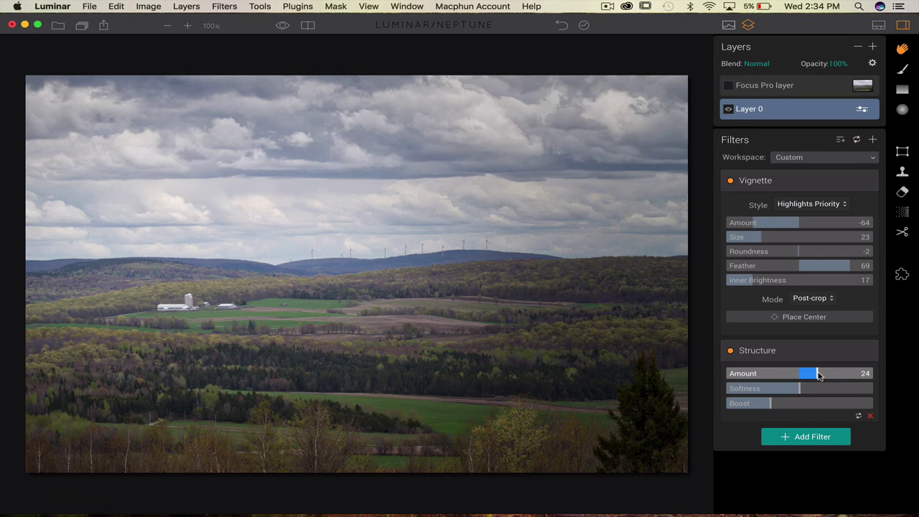
# - Briefly preview the original photo, then turn on the split before/after view
pyautogui.click(282, 26)
pyautogui.click(283, 26)
pyautogui.click(307, 25)
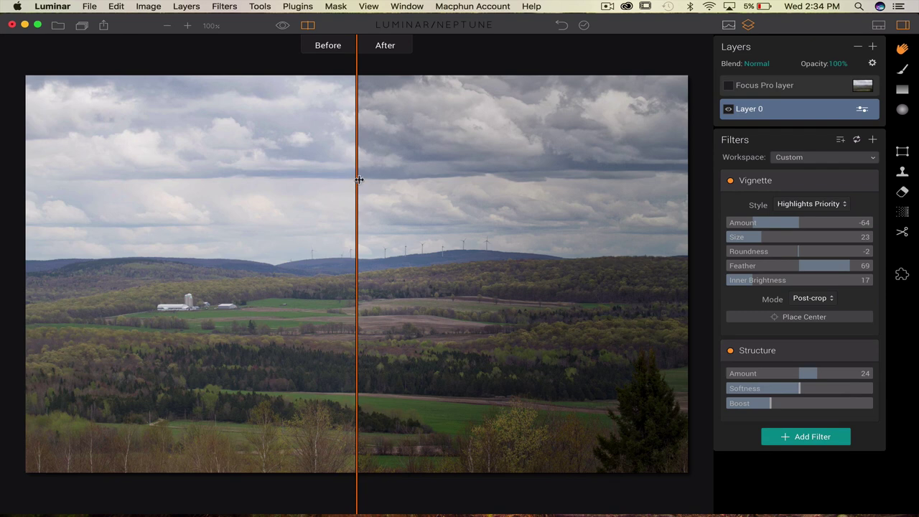
# - Nudge the before/after divider slightly and preview the unedited photo
pyautogui.moveTo(353, 180)
pyautogui.mouseDown()
pyautogui.moveTo(225, 173)
pyautogui.moveTo(73, 189)
pyautogui.moveTo(358, 181)
pyautogui.mouseUp()
pyautogui.click(283, 27)
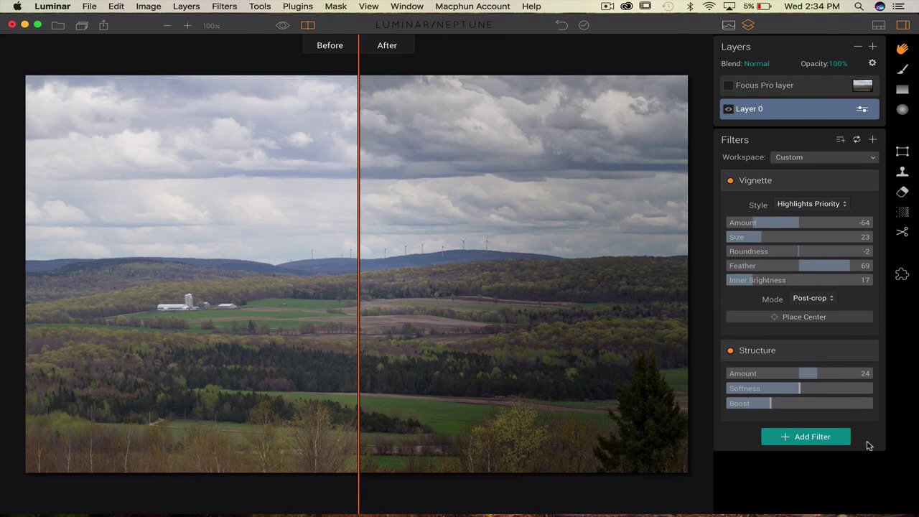
pyautogui.click(308, 25)
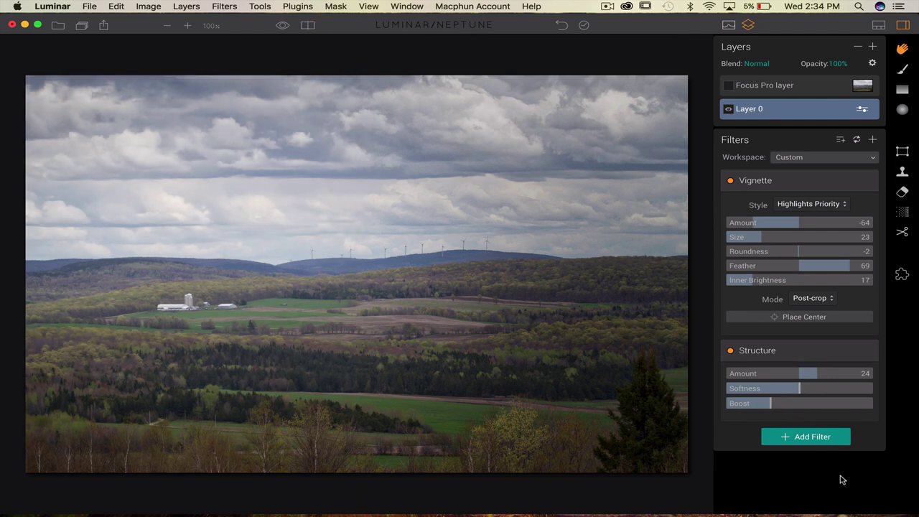